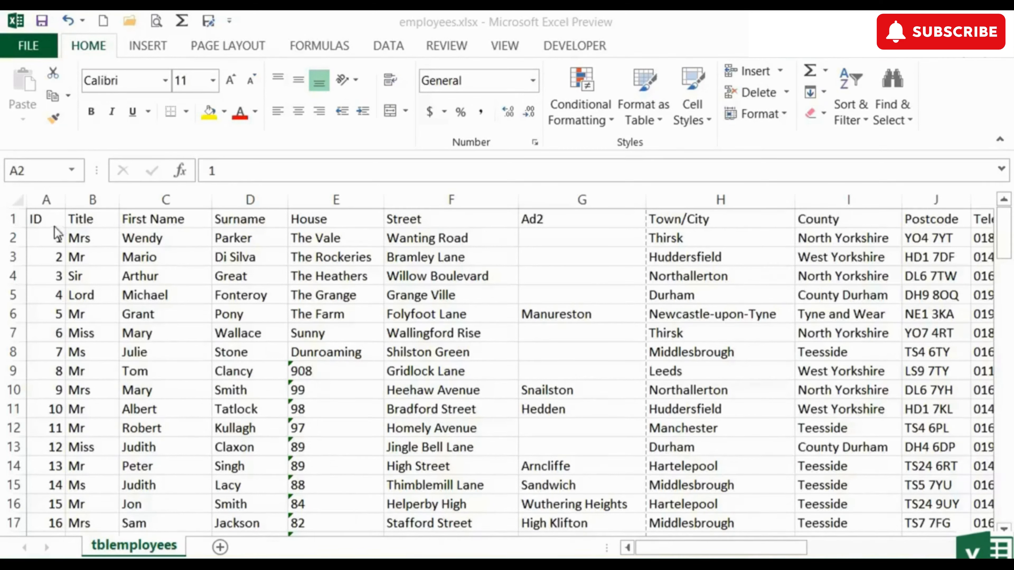
Check the extent of the employee data by going to the last used cell and back to A1
left_click(58, 234)
left_click(50, 219)
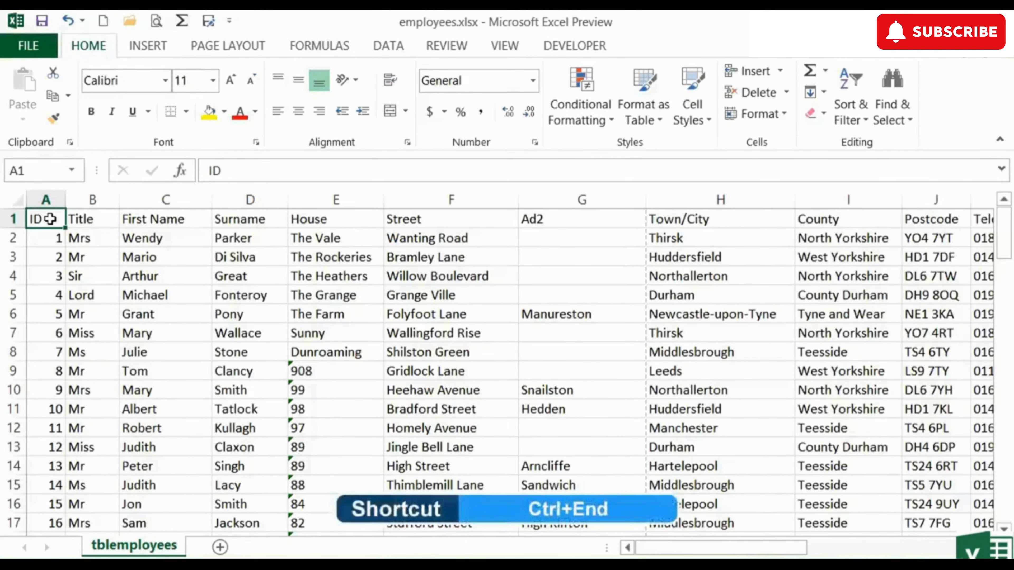
key("ctrl+End")
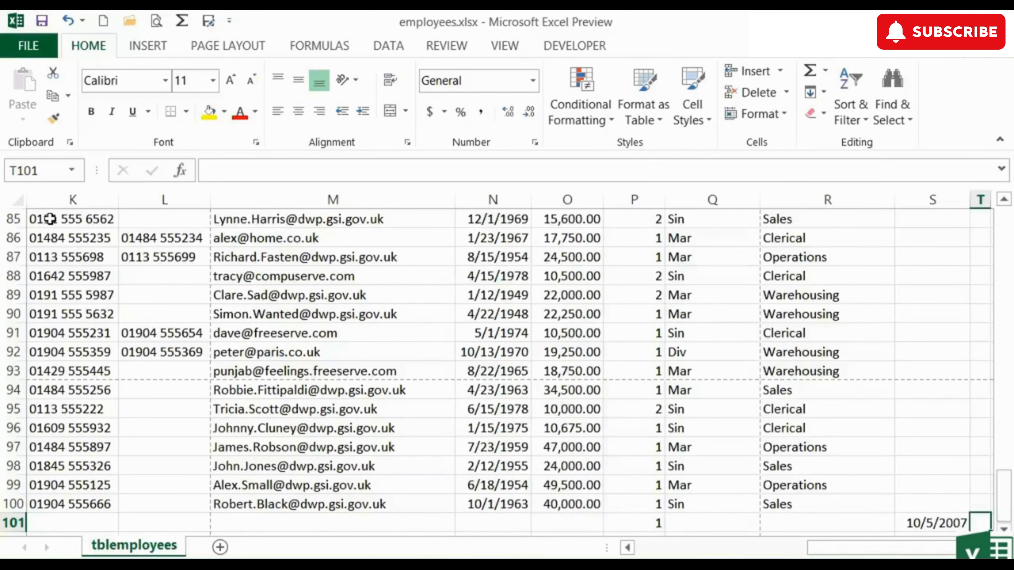
key("ctrl+Home")
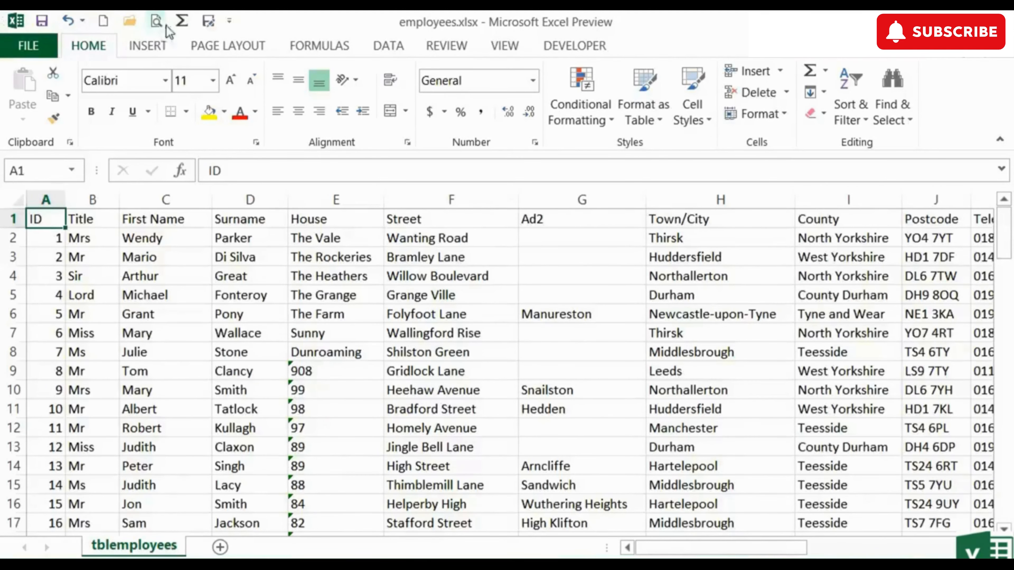
Preview the printout page by page to check which pages carry the column headings, and return to the sheet
left_click(156, 20)
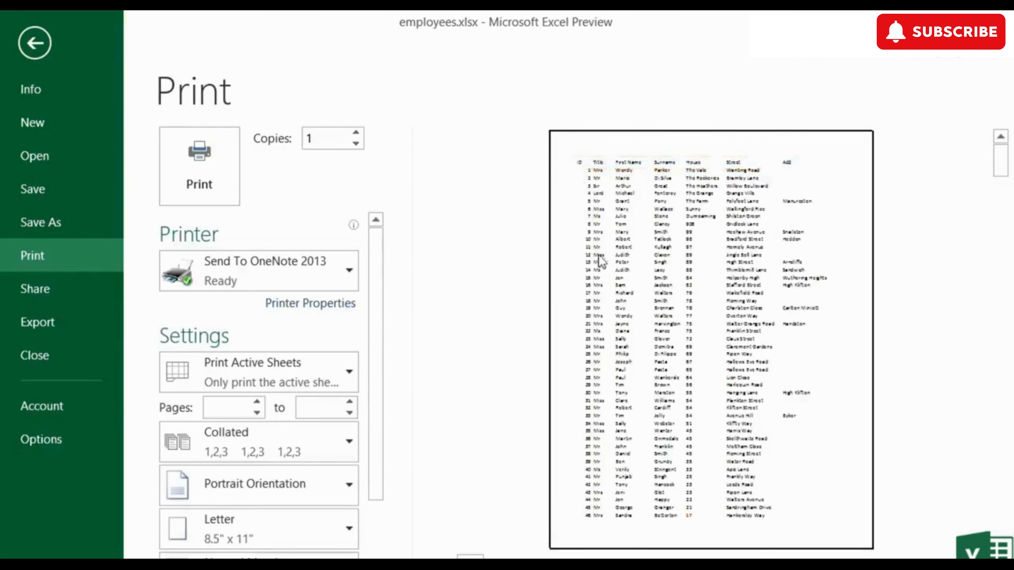
left_click(526, 556)
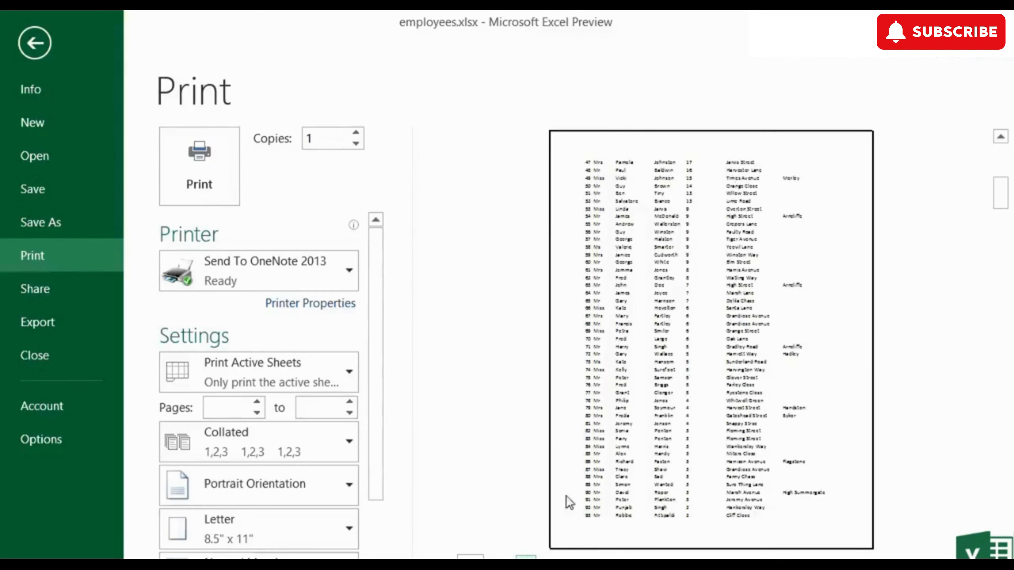
left_click(526, 557)
left_click(526, 556)
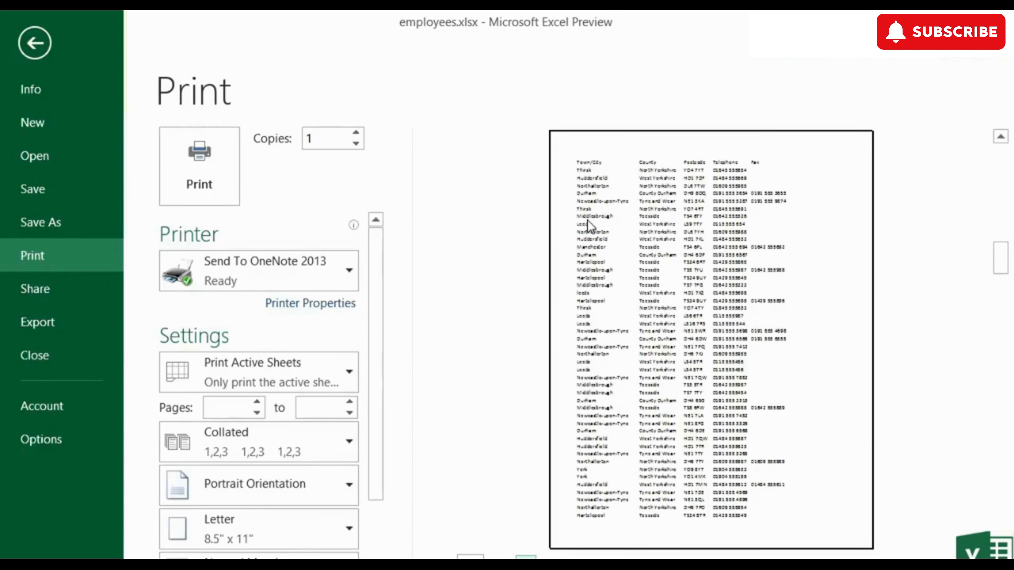
left_click(526, 556)
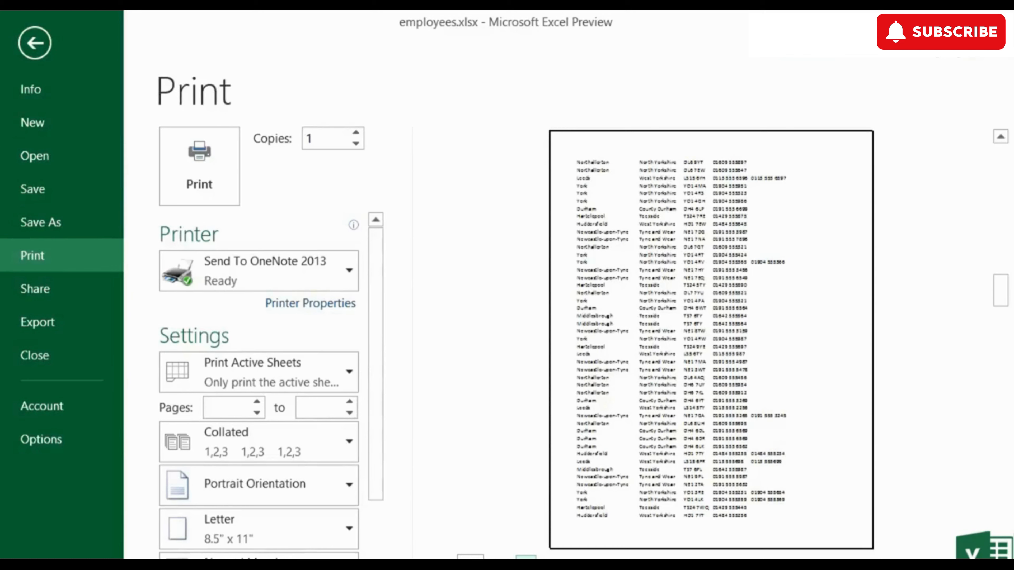
left_click(40, 47)
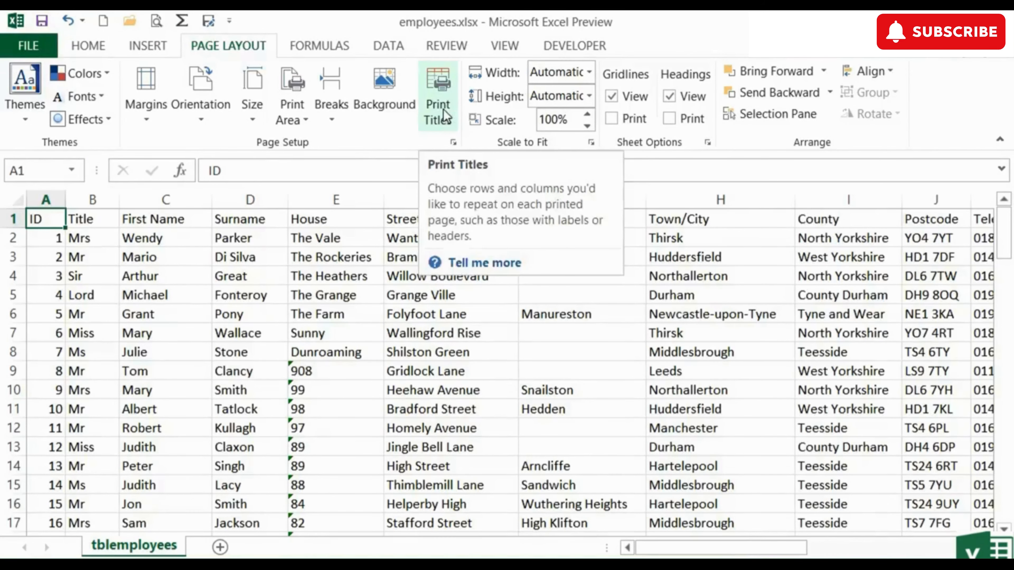
Set row 1 ($1:$1) as the print title row to repeat at the top of every page
left_click(439, 93)
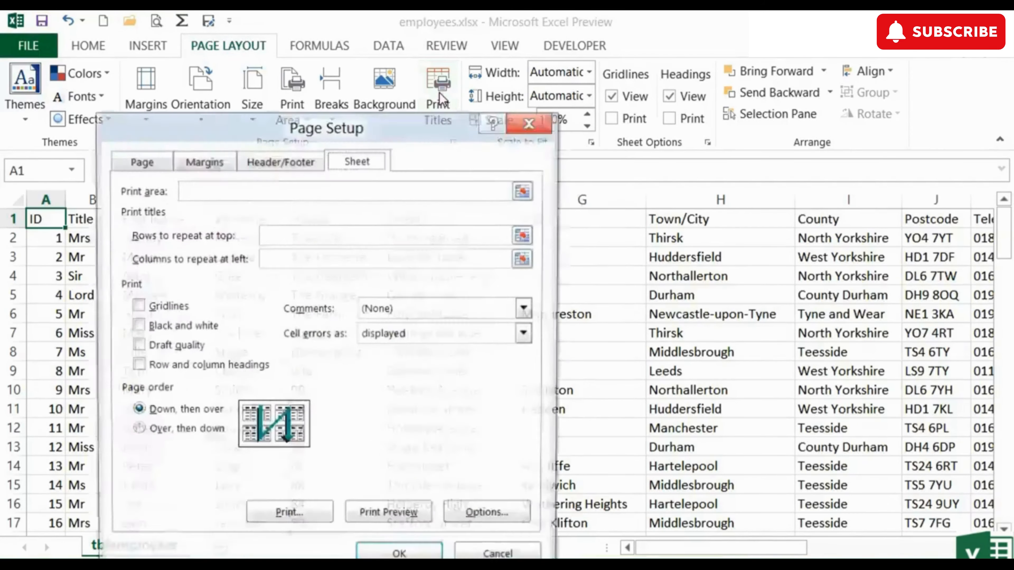
left_click_drag(388, 136, 750, 90)
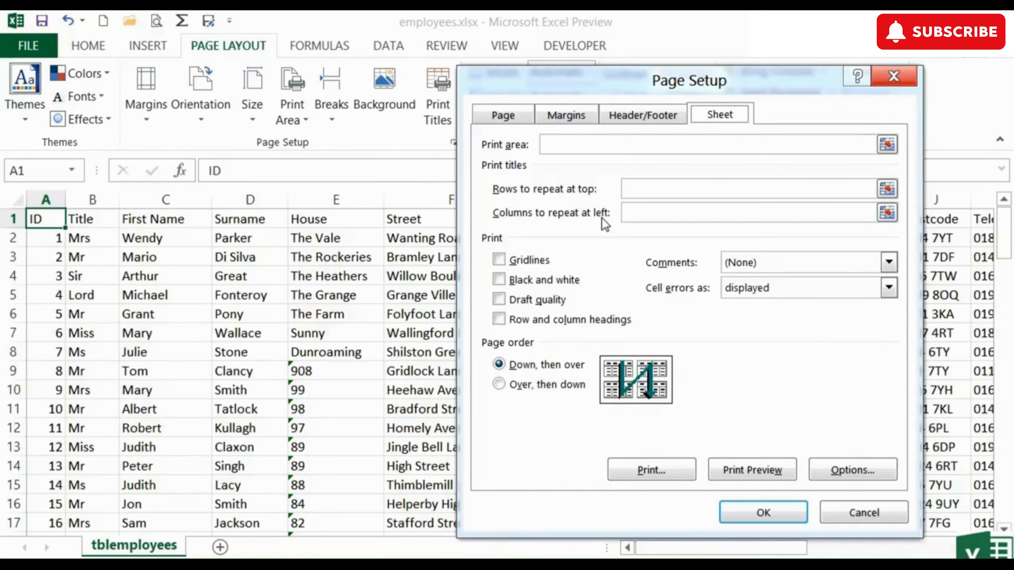
left_click(638, 189)
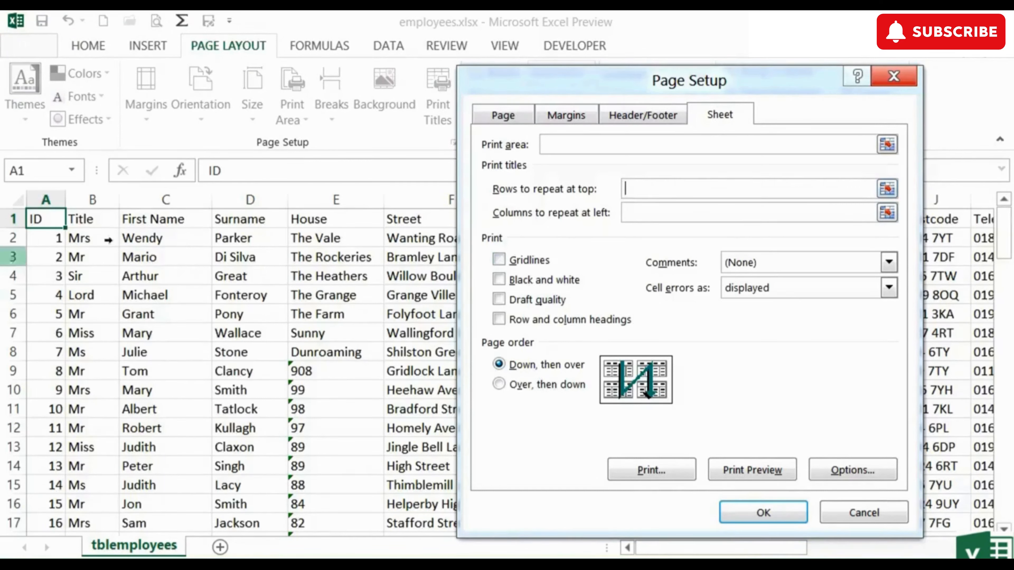
left_click(15, 219)
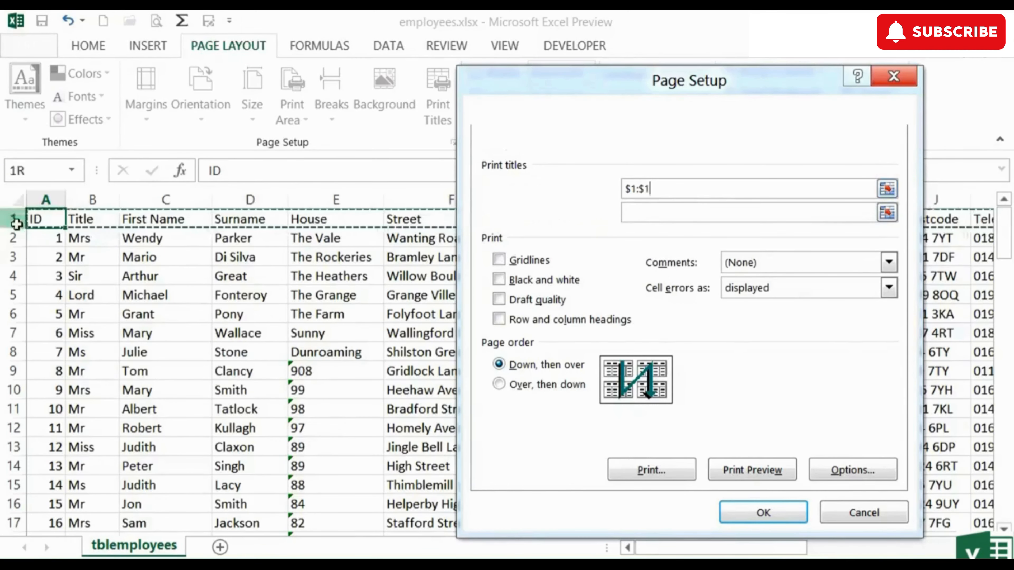
left_click_drag(13, 218, 13, 238)
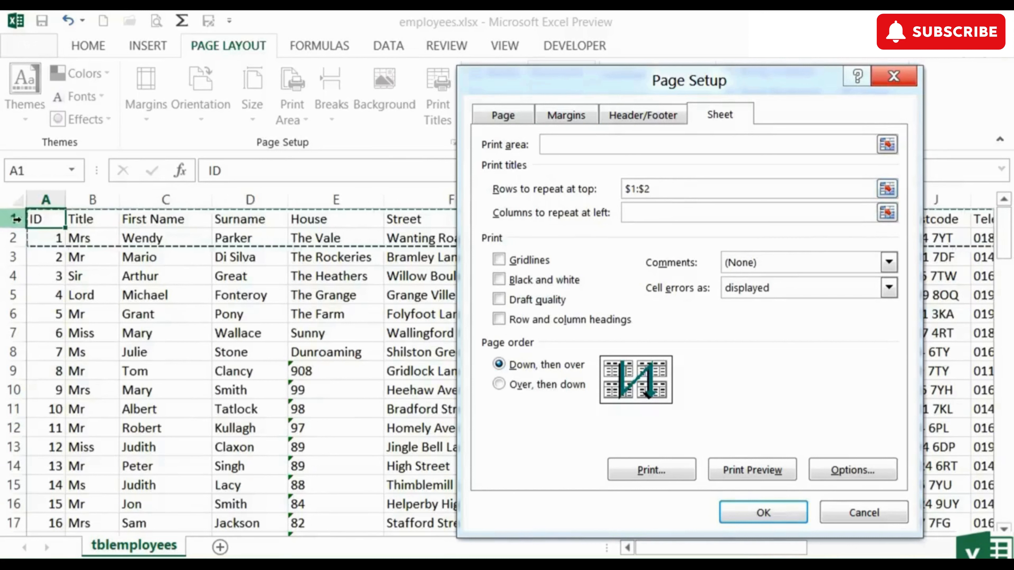
left_click(107, 224)
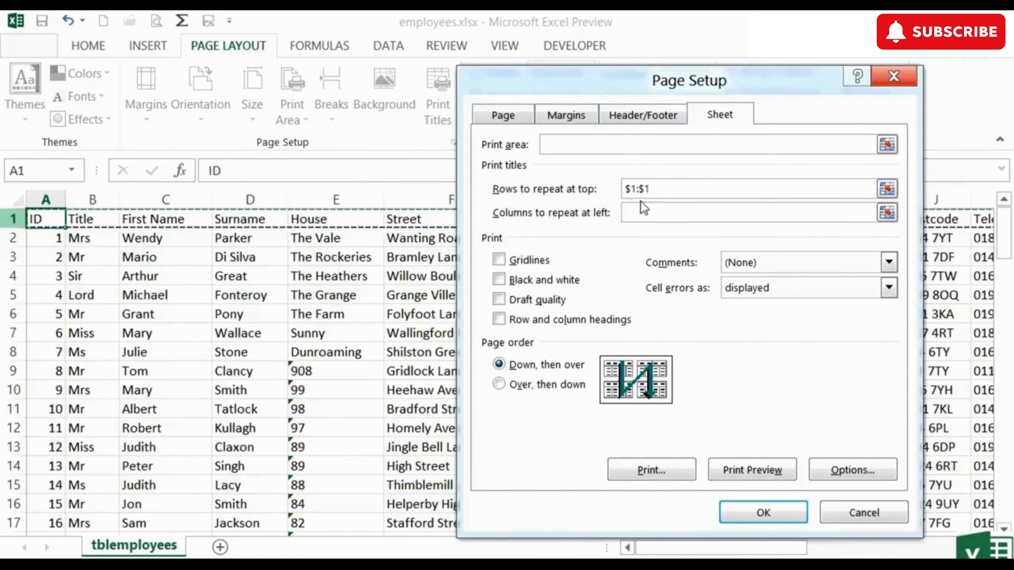
left_click(764, 511)
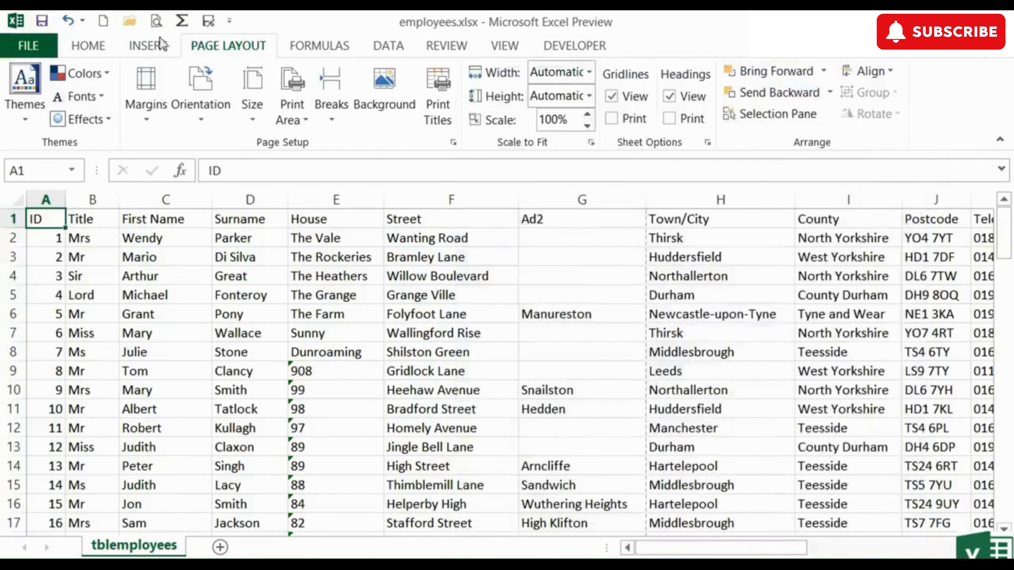
Page through the print preview to check the heading row on each page, and return to the sheet
left_click(156, 22)
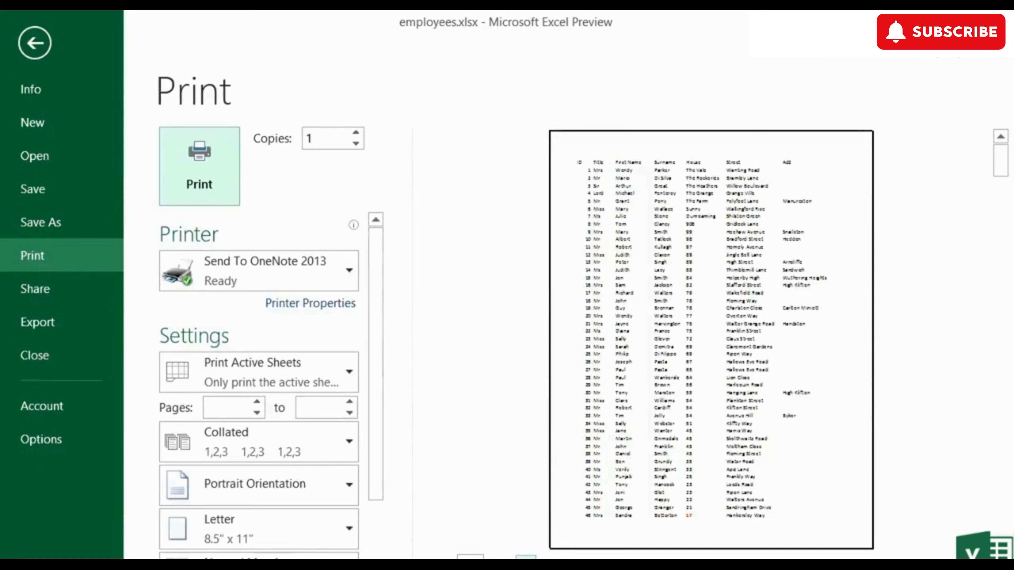
left_click(526, 557)
left_click(526, 558)
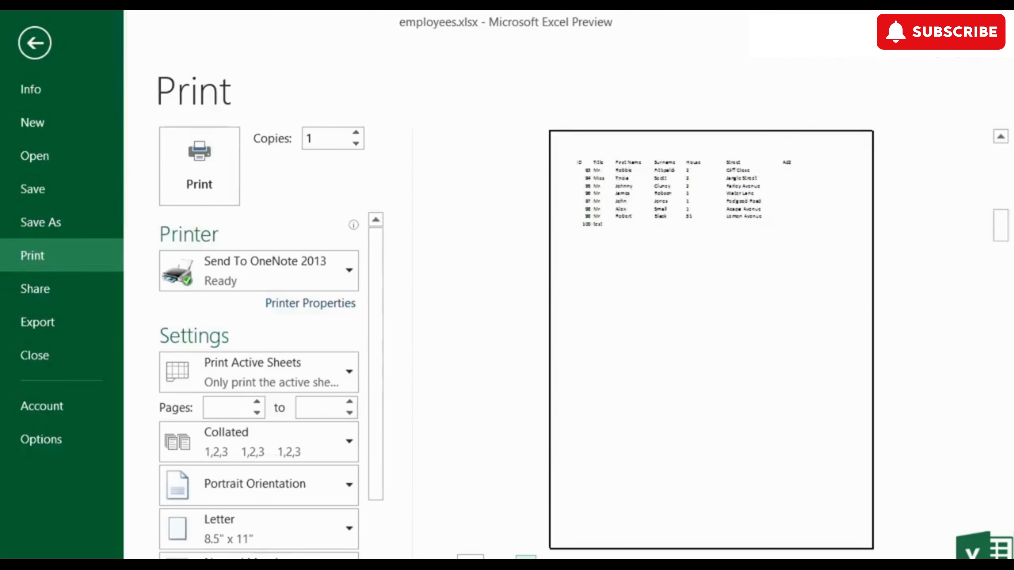
left_click(526, 557)
left_click(526, 558)
left_click(525, 557)
left_click(525, 557)
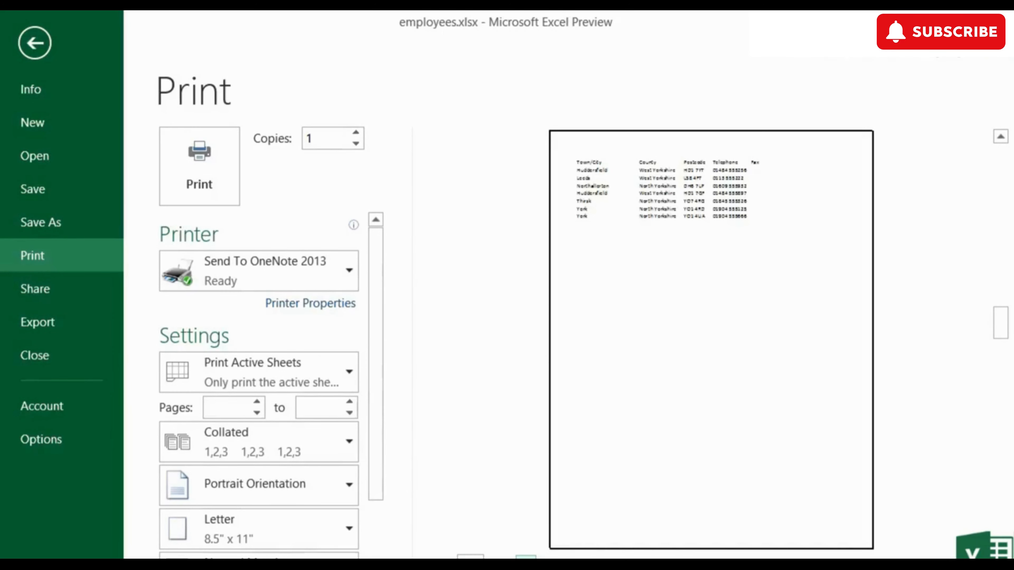
left_click(38, 48)
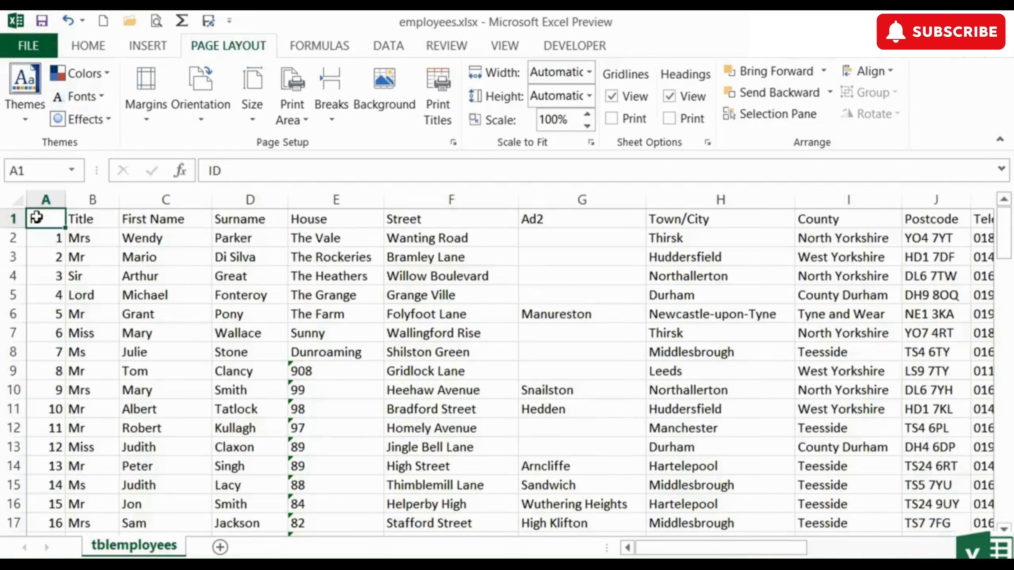
Set the print area to columns A to H, from the heading row down through the employee records
left_click_drag(37, 218, 655, 226)
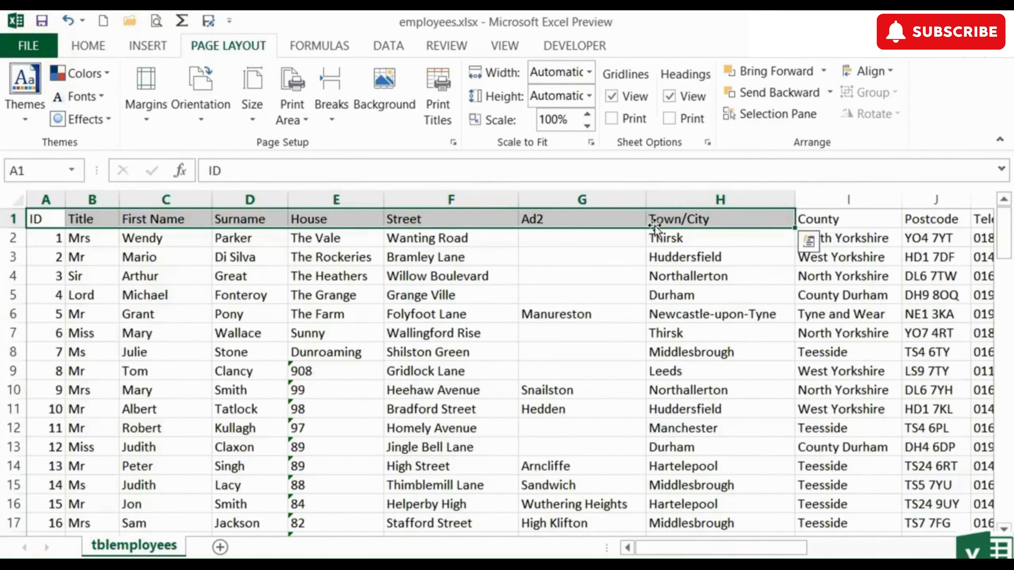
key("shift+Down")
key("shift+Down")
key("shift+Down")
key("shift+Down")
key("shift+Down")
key("shift+Down")
key("shift+Down")
key("shift+Down")
key("shift+Down")
key("shift+Down")
key("shift+Down")
key("shift+Down")
key("shift+Down")
key("shift+Down")
key("shift+Down")
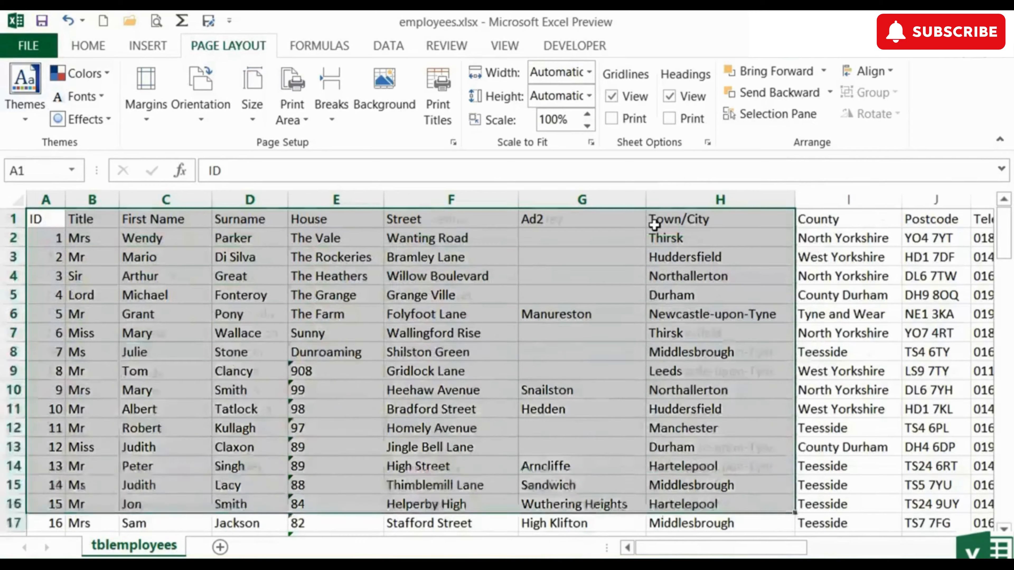
key("shift+Down")
key("shift+Down")
key("shift+Down")
key("shift+Down")
key("shift+Down")
key("shift+Down")
key("shift+Down")
key("shift+Down")
key("shift+Down")
key("shift+Down")
key("shift+Down")
key("shift+Down")
key("shift+Down")
key("shift+Down")
key("shift+Down")
key("shift+Down")
key("shift+Down")
key("shift+Down")
key("shift+Down")
key("shift+Down")
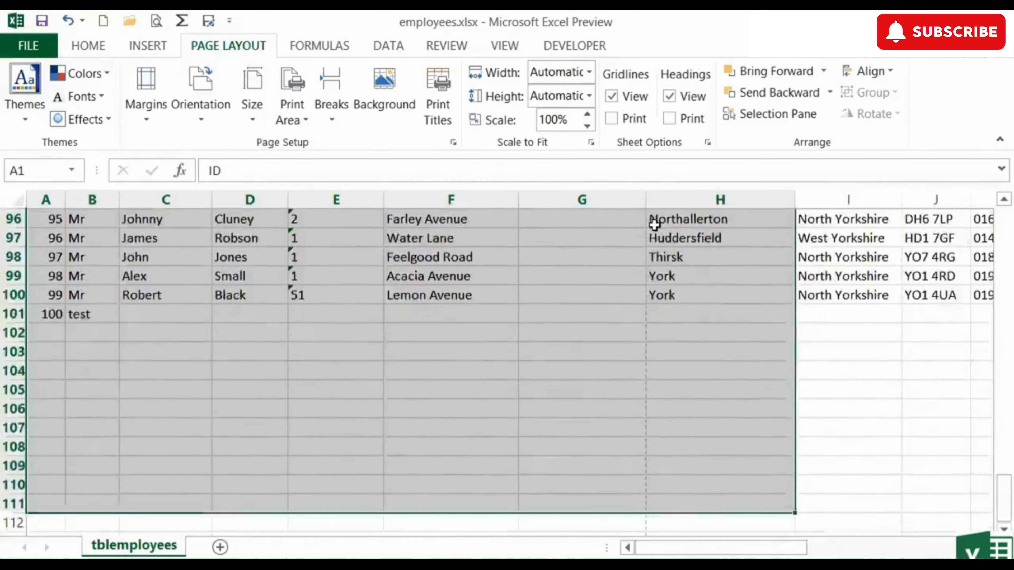
key("shift+Up")
key("shift+Up")
key("shift+Up")
key("shift+Up")
key("shift+Up")
key("shift+Up")
key("shift+Up")
key("shift+Up")
key("shift+Up")
key("shift+Up")
key("shift+Up")
key("shift+Up")
key("shift+Up")
key("shift+Up")
key("shift+Up")
key("shift+Up")
key("shift+Up")
key("shift+Up")
key("shift+Up")
key("shift+Up")
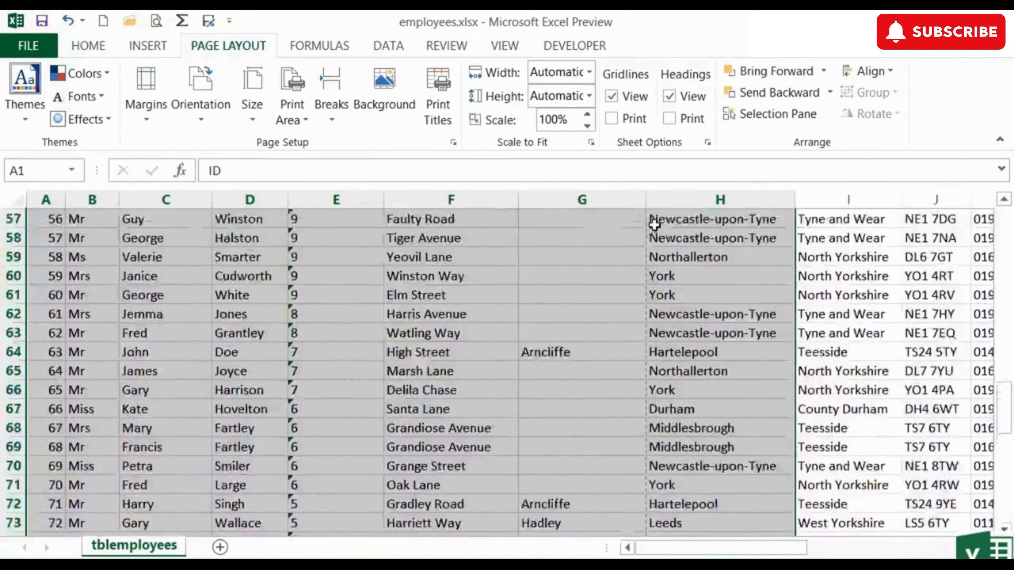
scroll(653, 225, "up", 19)
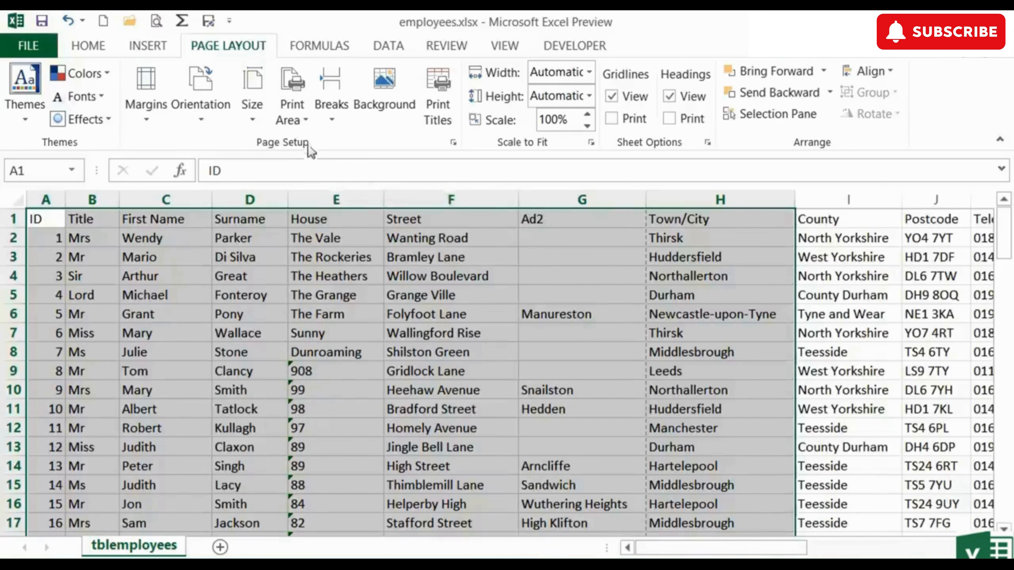
left_click(302, 123)
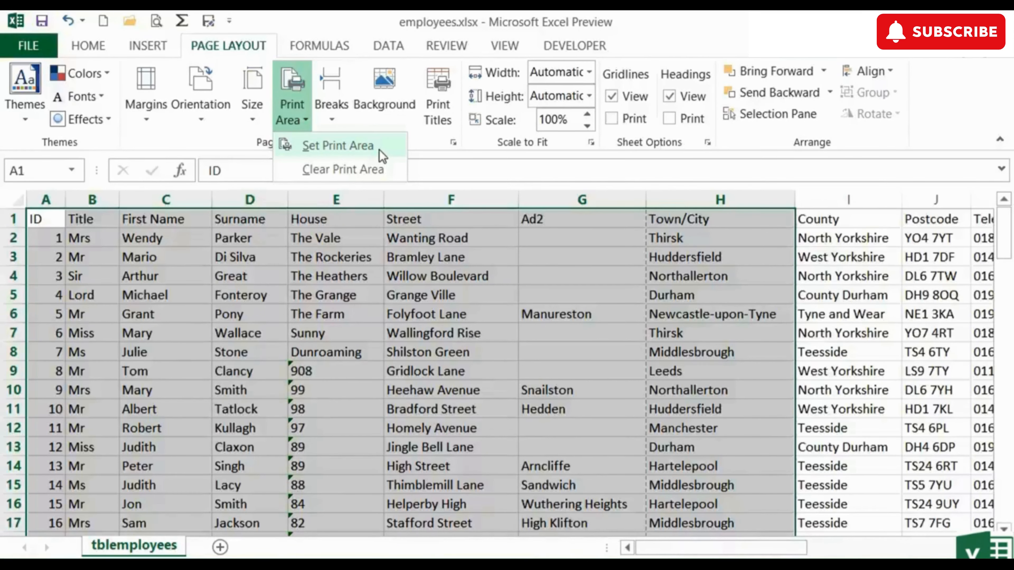
left_click(360, 149)
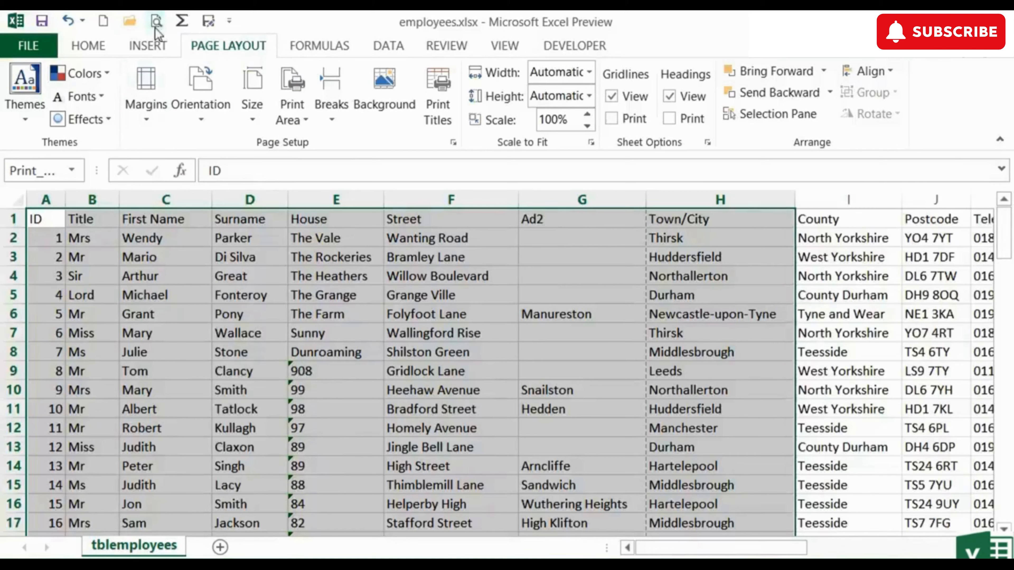
Deselect the range, review all pages of the restricted print area in the print preview, and return to the sheet
left_click(159, 236)
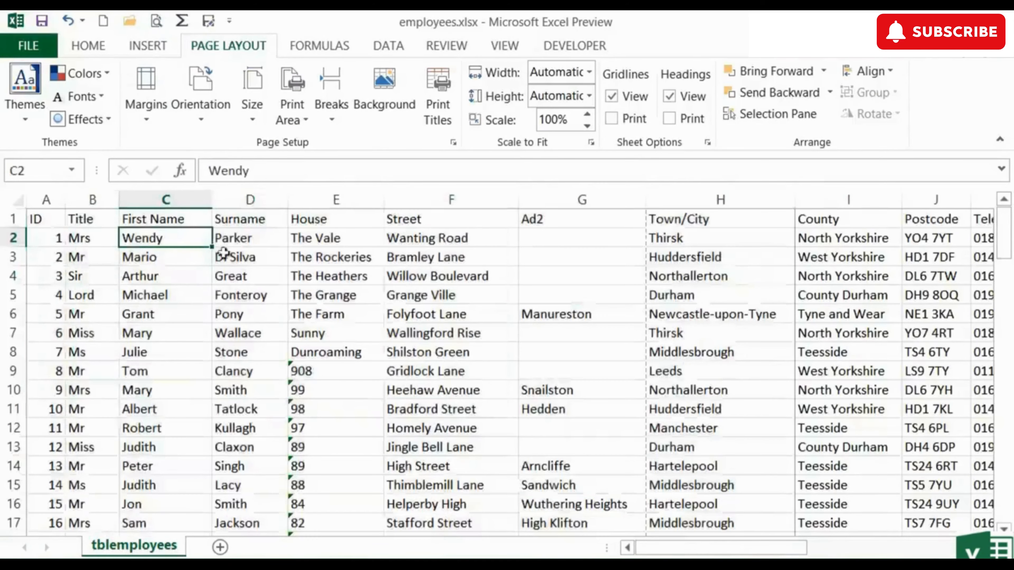
left_click(155, 22)
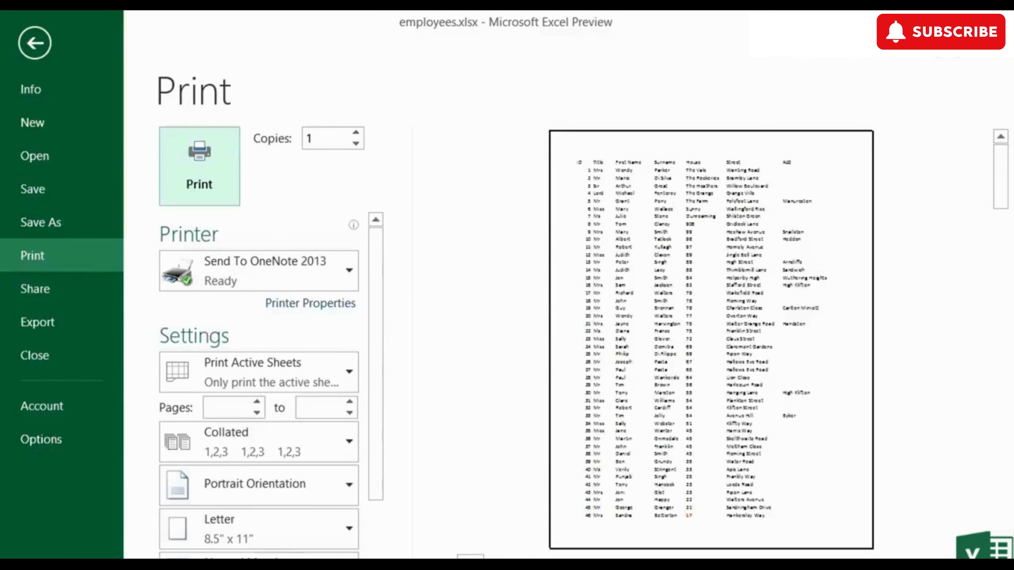
left_click(519, 558)
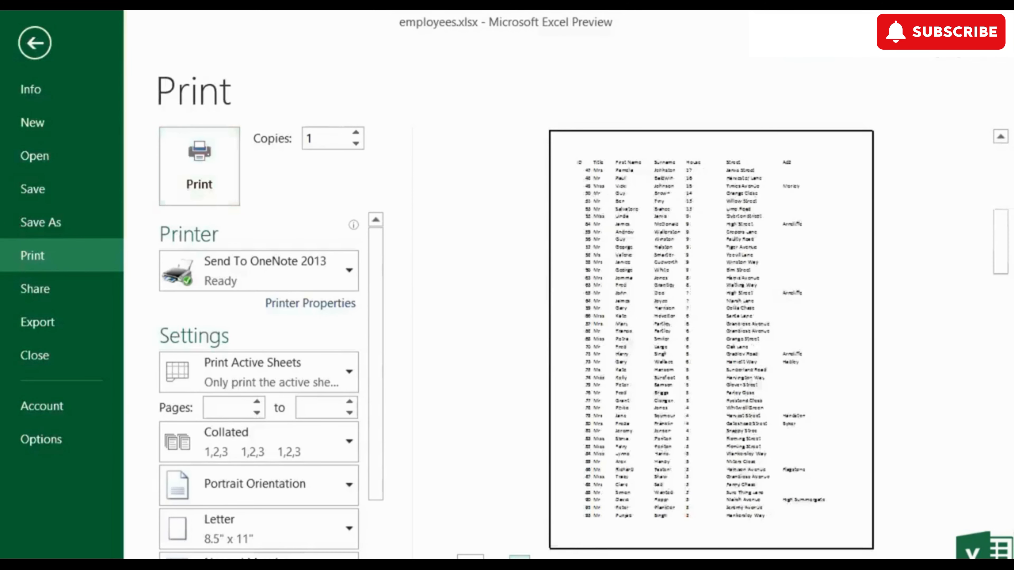
left_click(519, 557)
left_click(519, 558)
left_click(519, 557)
left_click(520, 557)
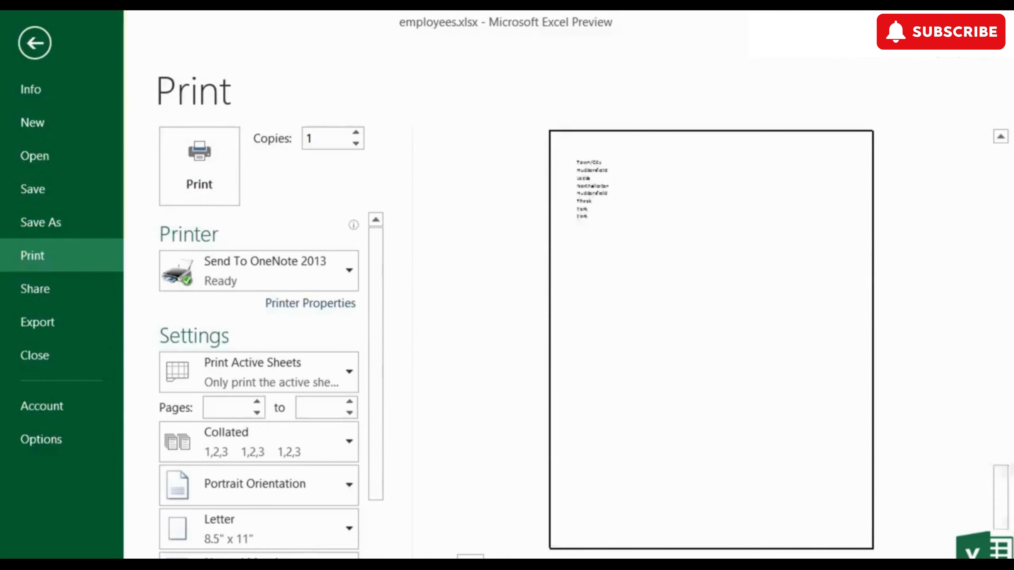
left_click(446, 557)
left_click(447, 557)
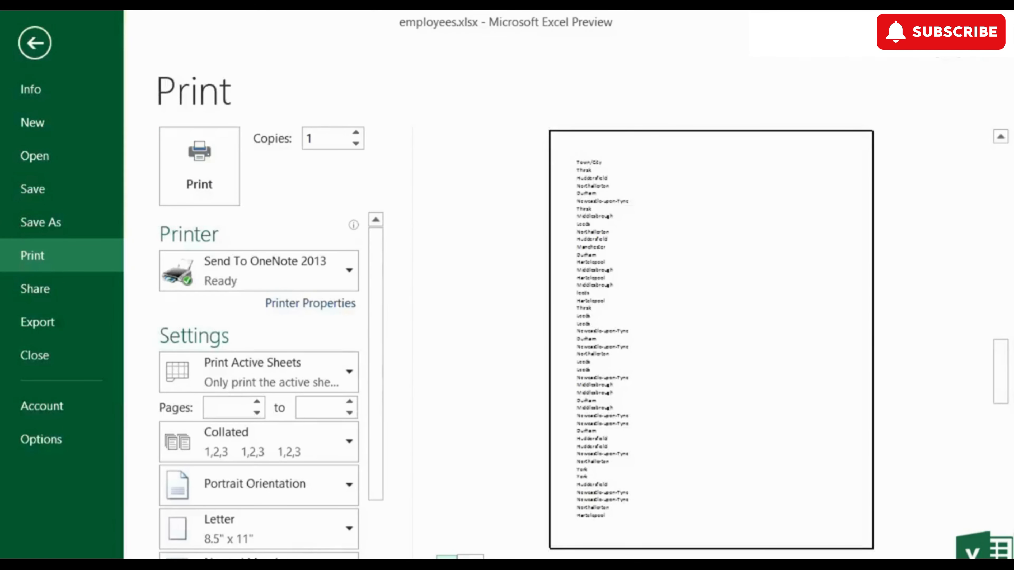
left_click(446, 558)
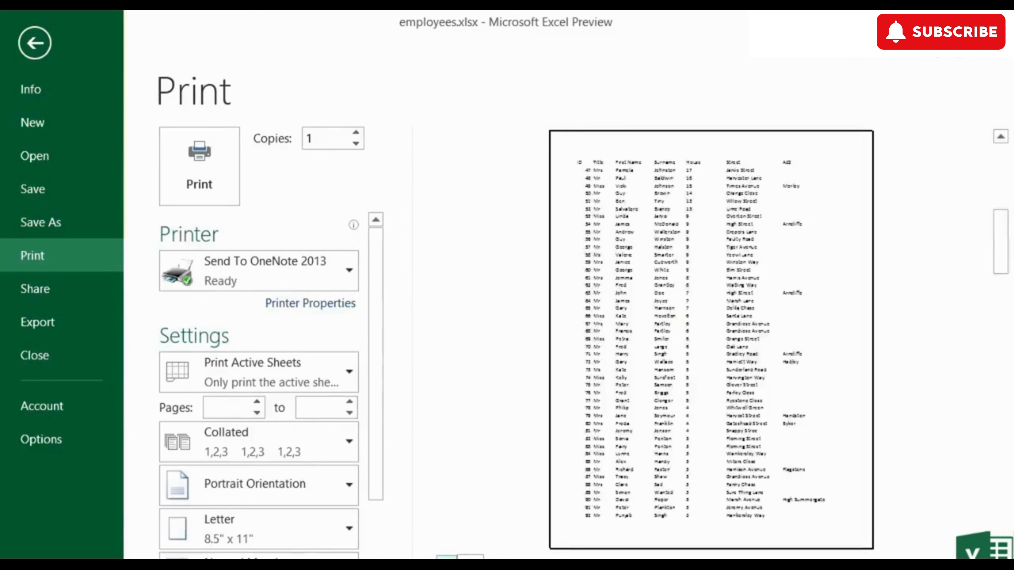
left_click(447, 558)
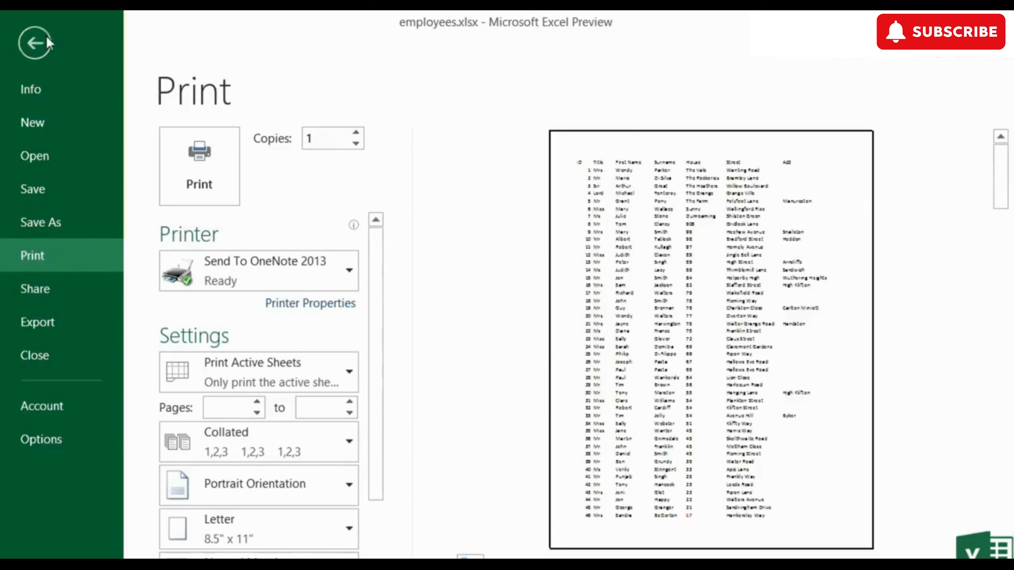
left_click(35, 43)
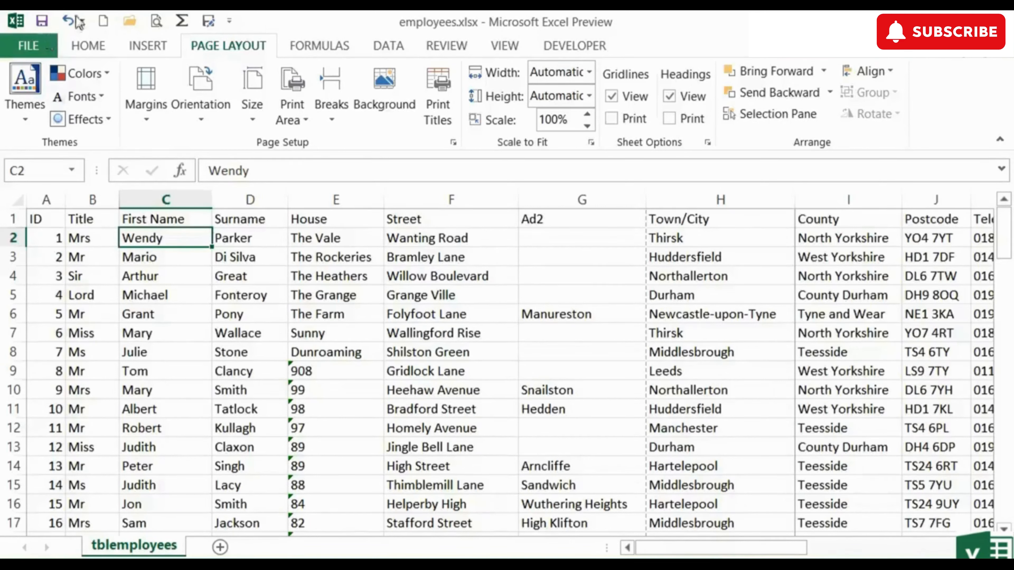
Clear the print area and reopen the print preview for the whole sheet
left_click(291, 113)
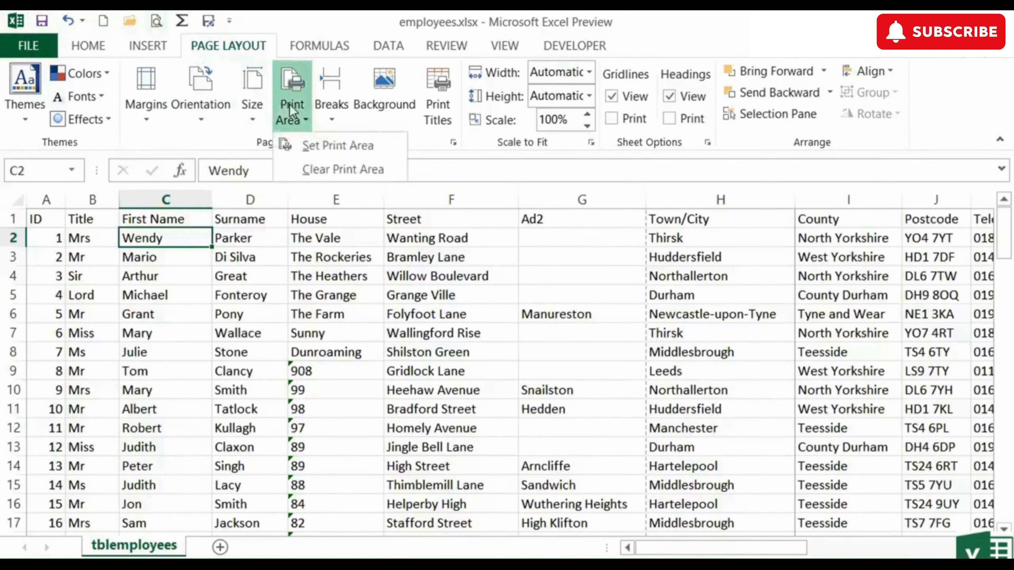
left_click(343, 170)
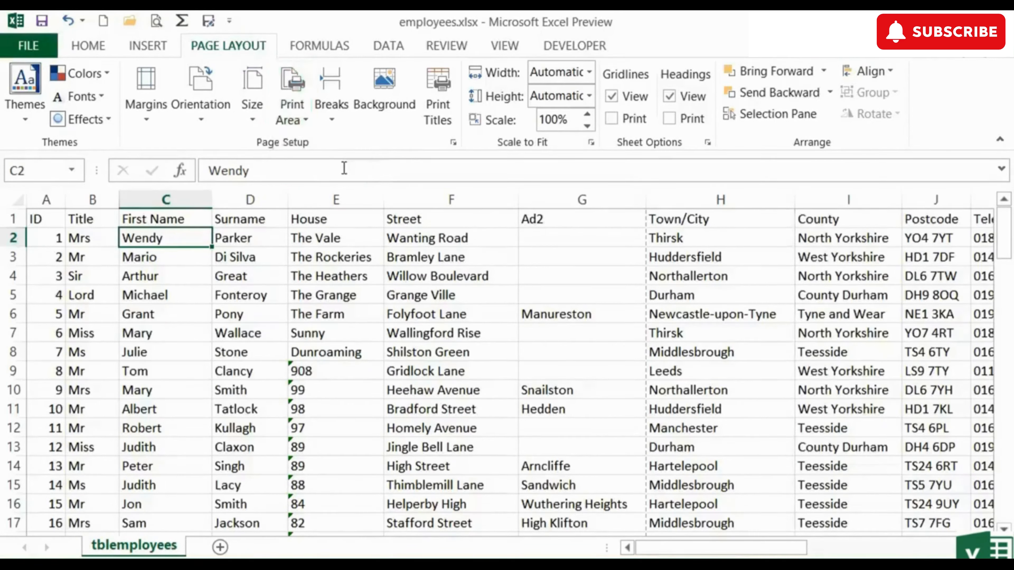
left_click(161, 25)
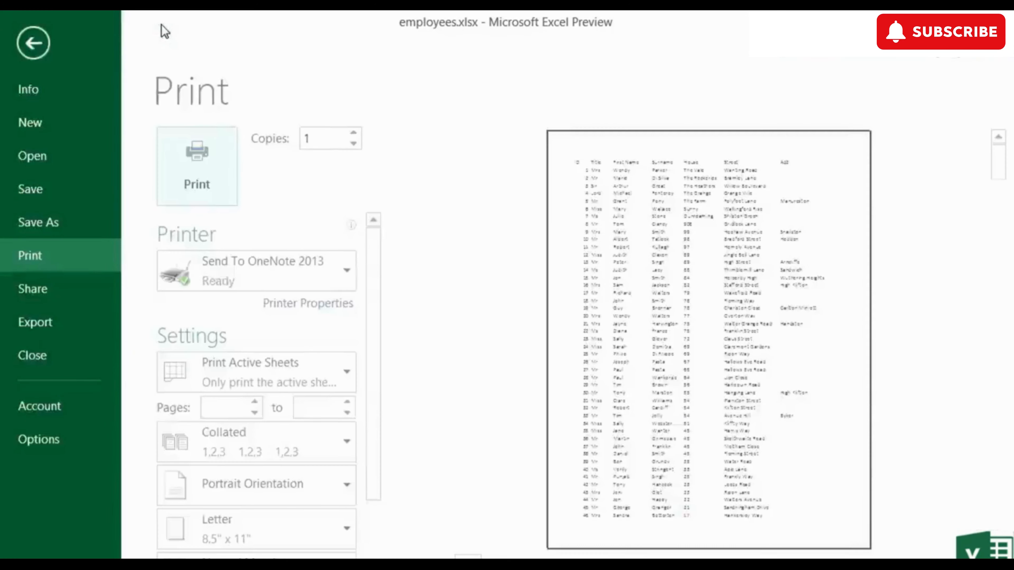